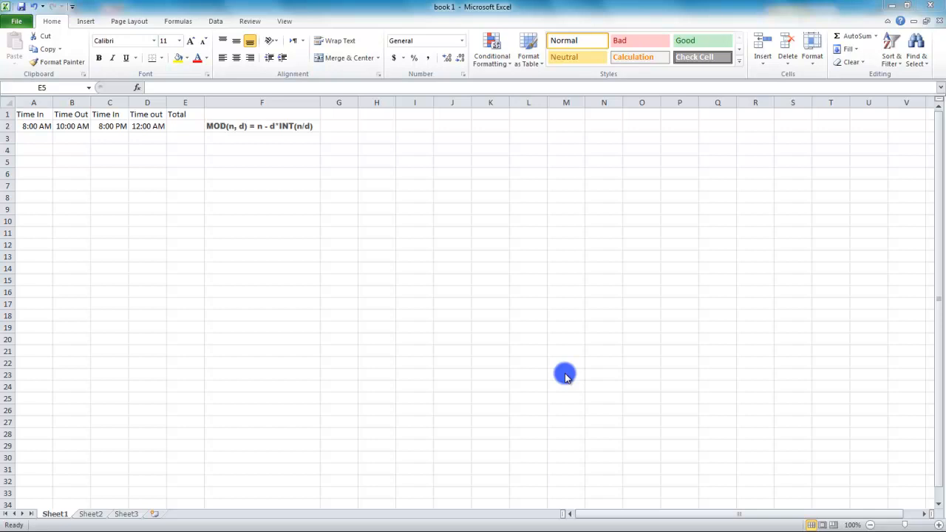
Step: Set the second Time out in D2 to 11 pm as a valid time value
click(158, 126)
text(11pm)
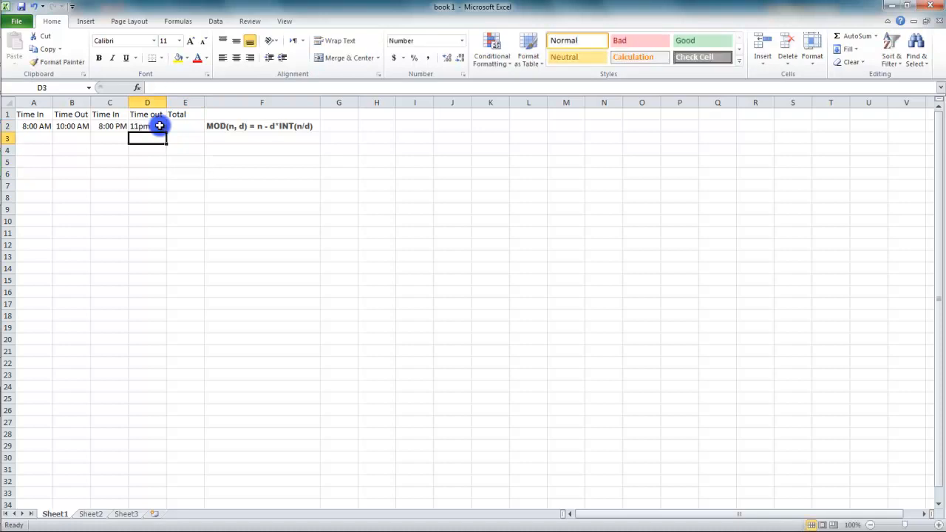
click(158, 125)
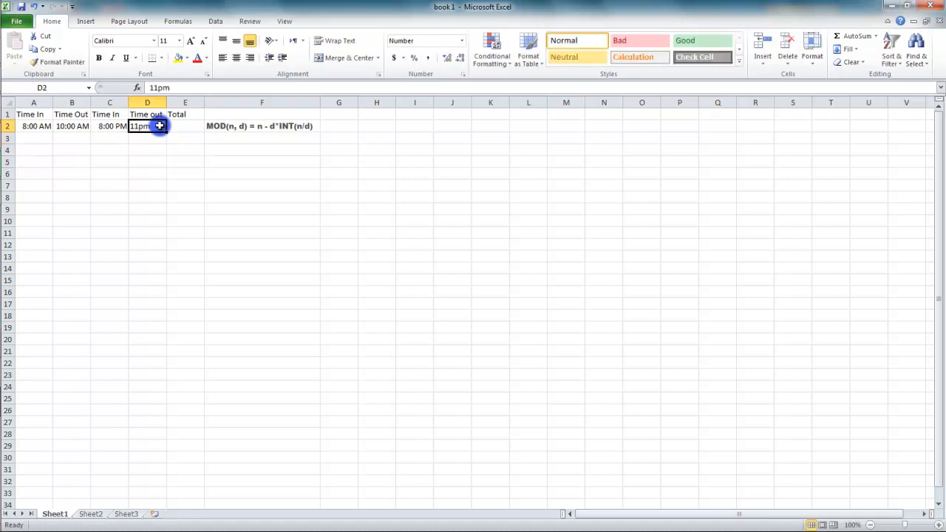
text(11 pm)
key(Return)
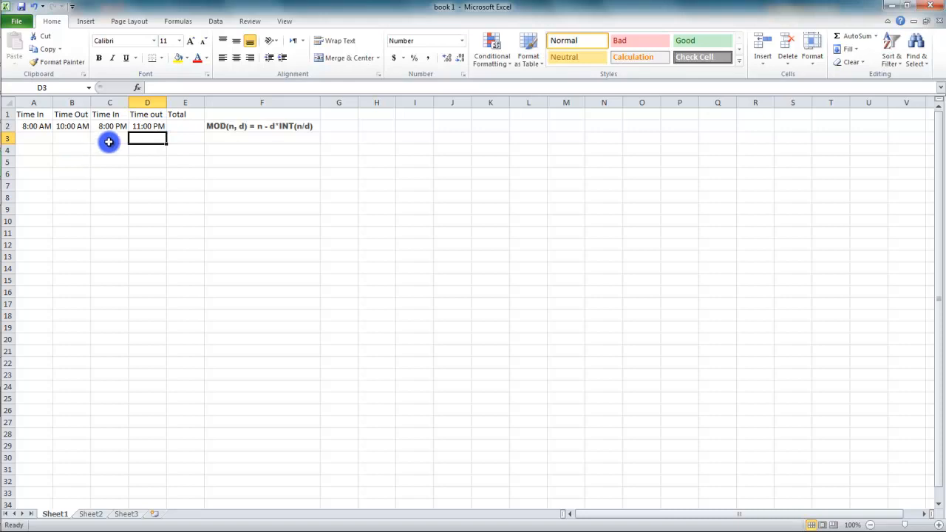
Step: Enter the formula =A2 in A3 to show the first Time In as a decimal number
click(194, 126)
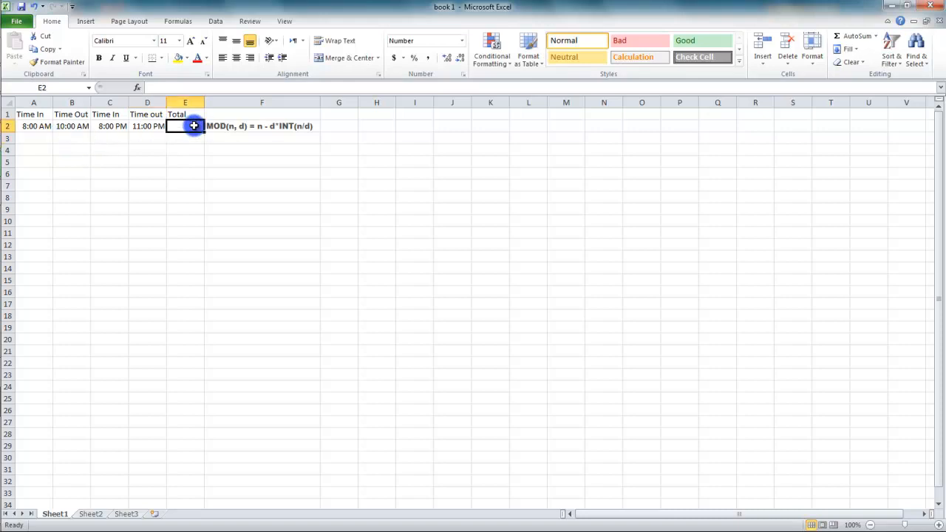
click(36, 137)
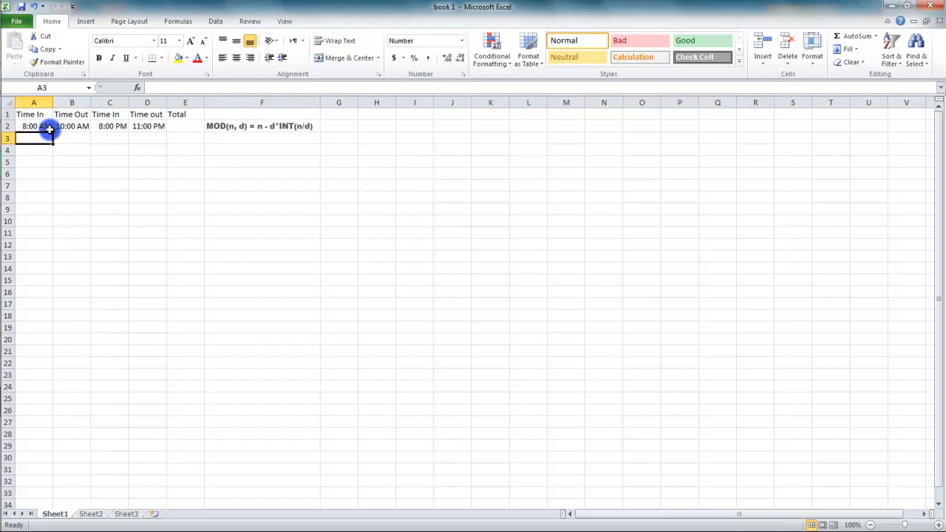
text(=)
click(44, 126)
key(Return)
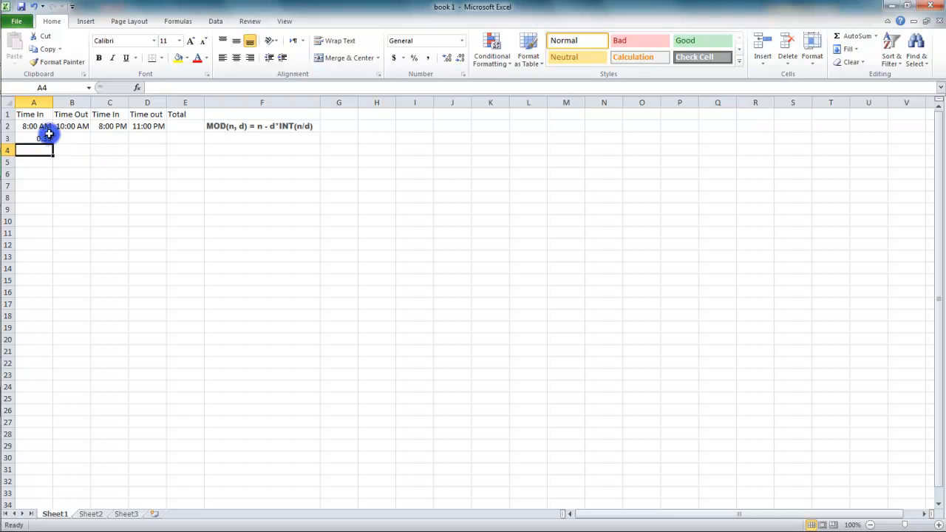
click(46, 138)
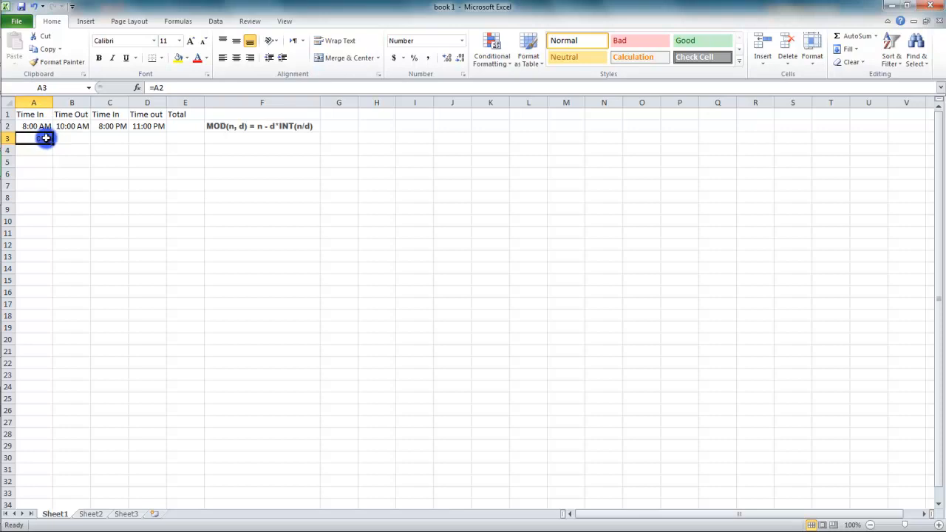
Step: Enter the check calculation =8/24 in A4 below the decimal Time In
click(45, 150)
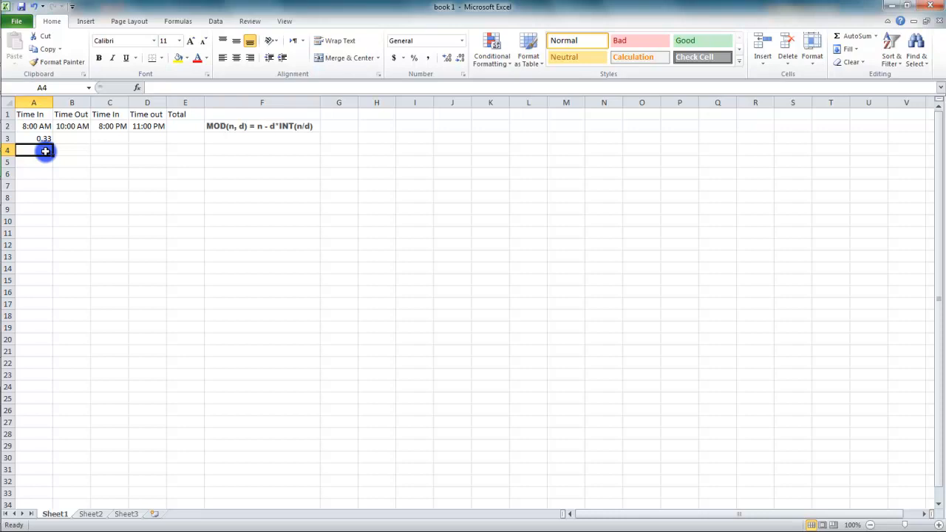
text(8)
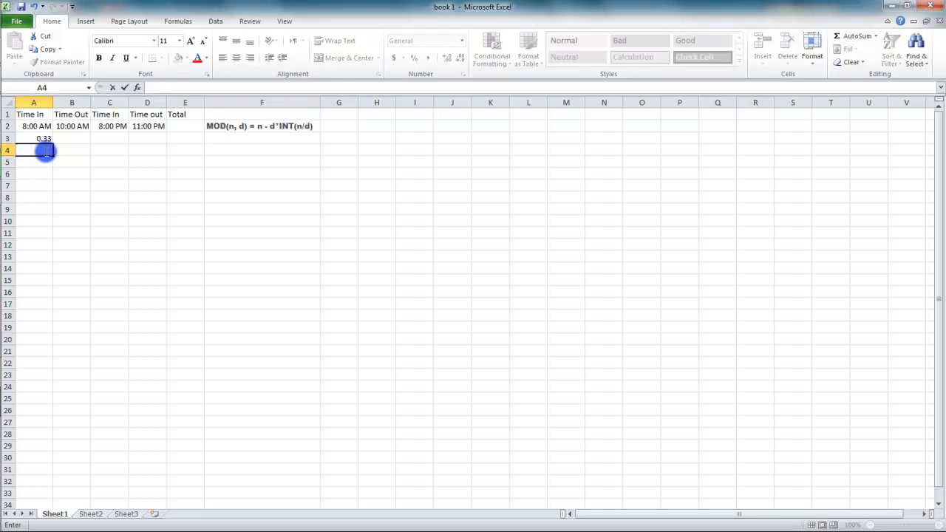
text(=8)
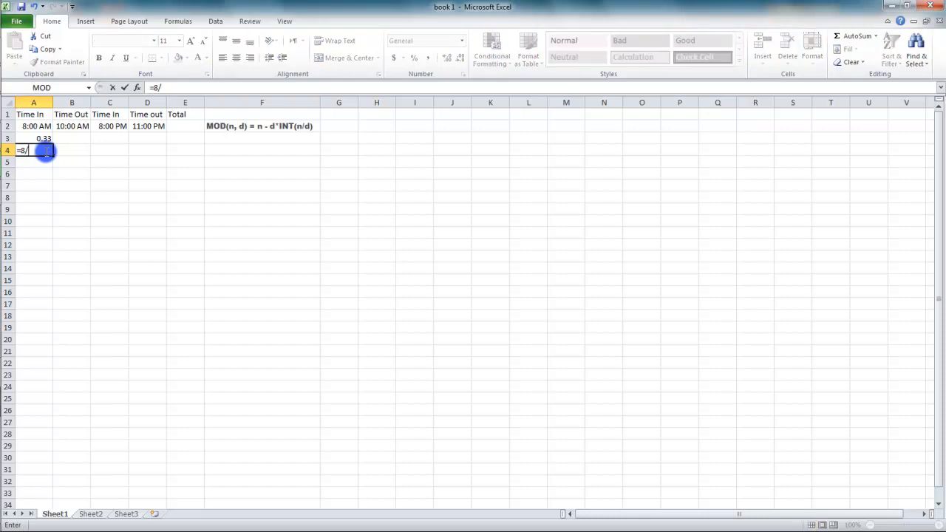
text(/24)
key(Return)
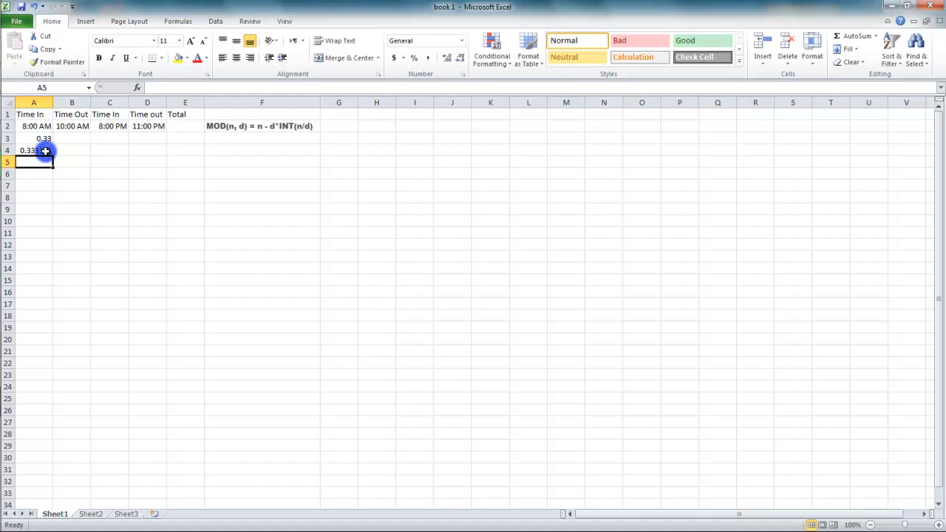
Step: Enter the formula =B2 in B3 to show the first Time Out as a decimal number
click(80, 138)
click(78, 126)
click(82, 139)
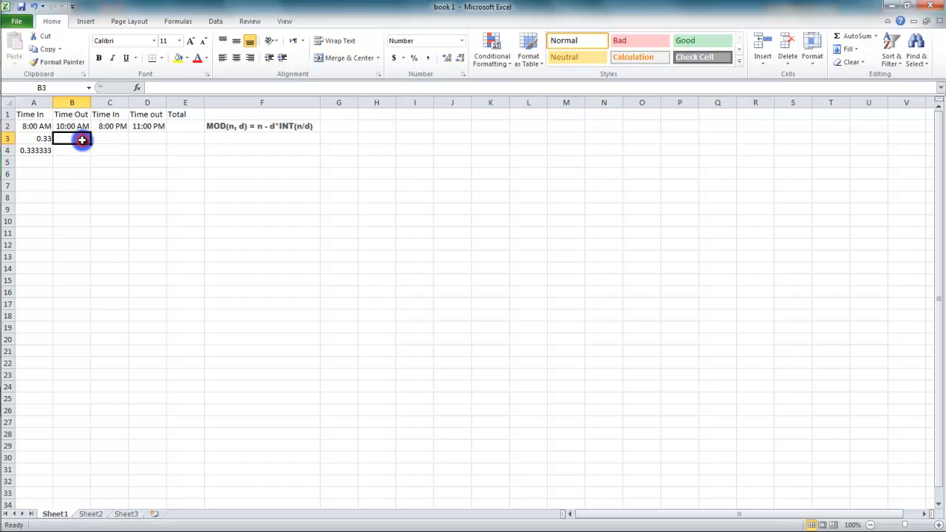
text(=)
click(78, 127)
key(Return)
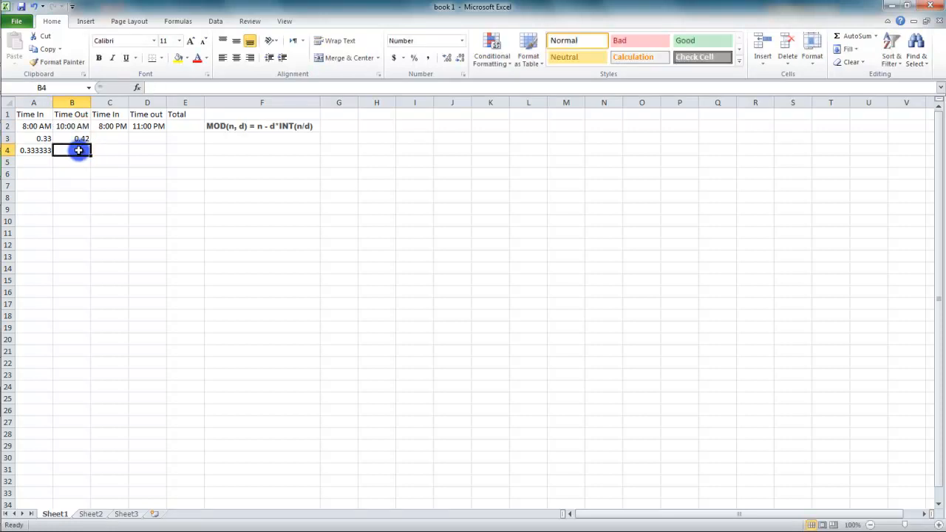
Step: Enter the check calculation 10/24 in B4 below the decimal Time Out
text(10/)
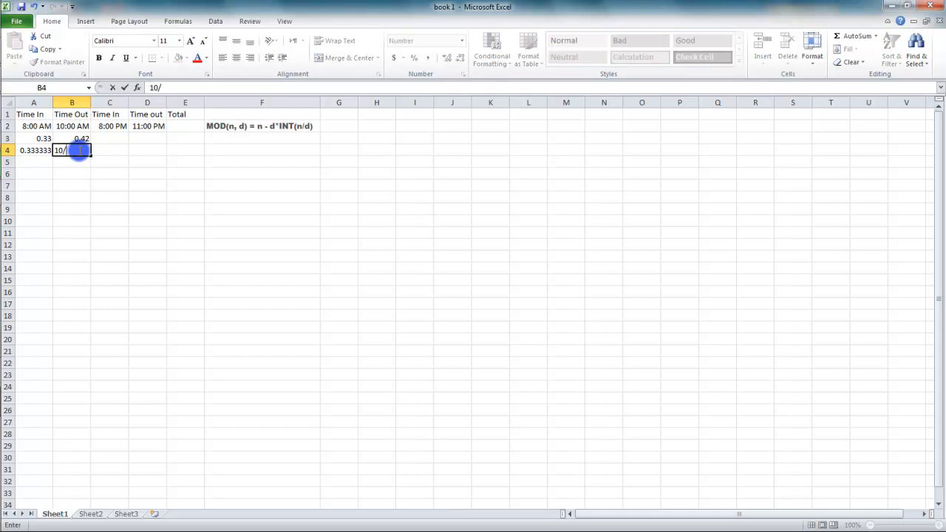
text(24)
key(Return)
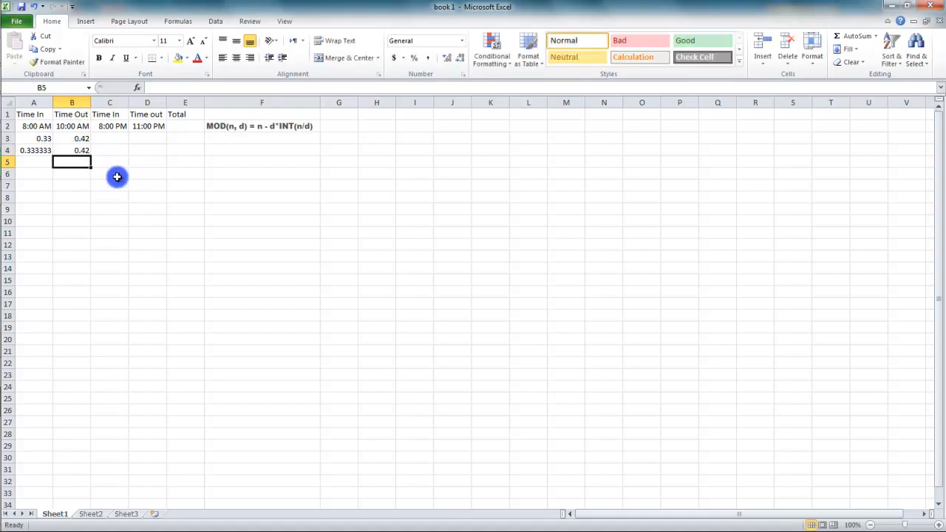
Step: Show the second Time In and Time out as decimals by entering =C2 in C3 and =D2 in D3
click(111, 139)
text(=)
click(114, 126)
key(Return)
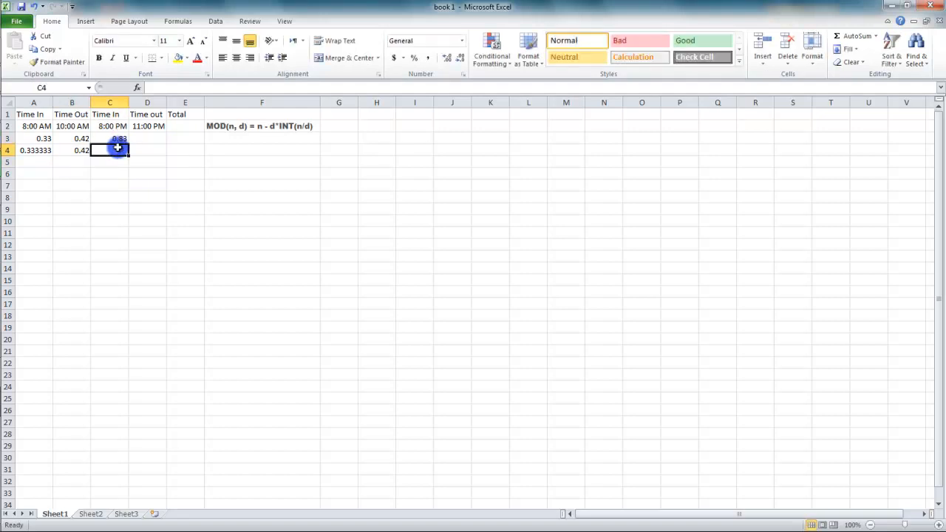
click(157, 129)
click(154, 142)
text(=)
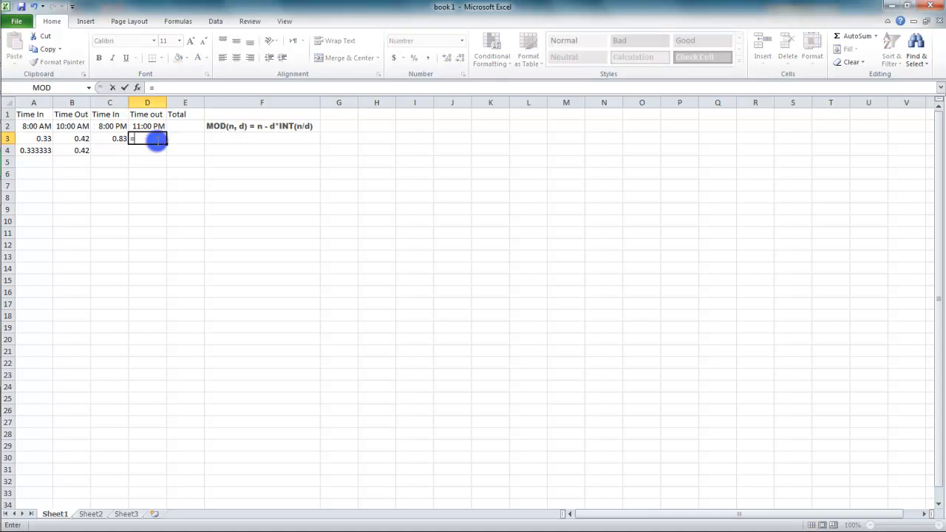
click(164, 127)
key(Return)
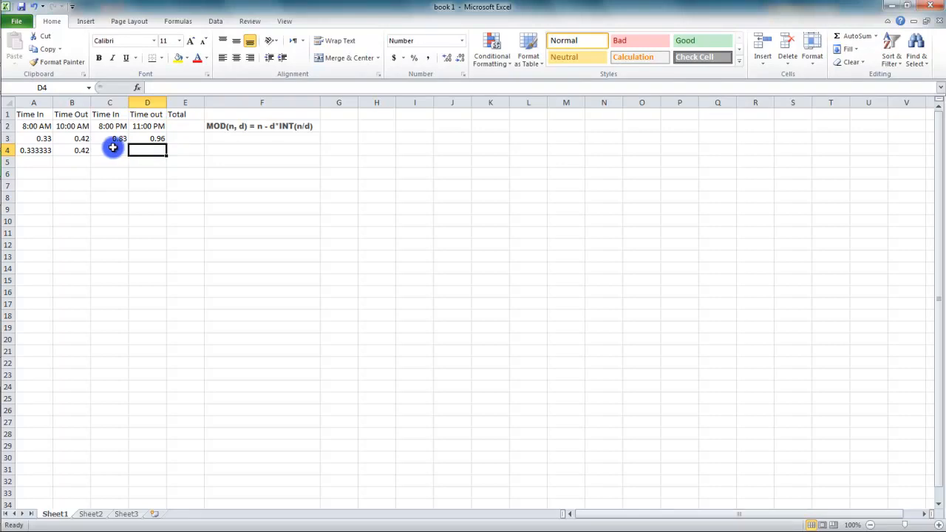
Step: Clear the two check calculations from A4:B4
drag(47, 150, 85, 151)
key(Delete)
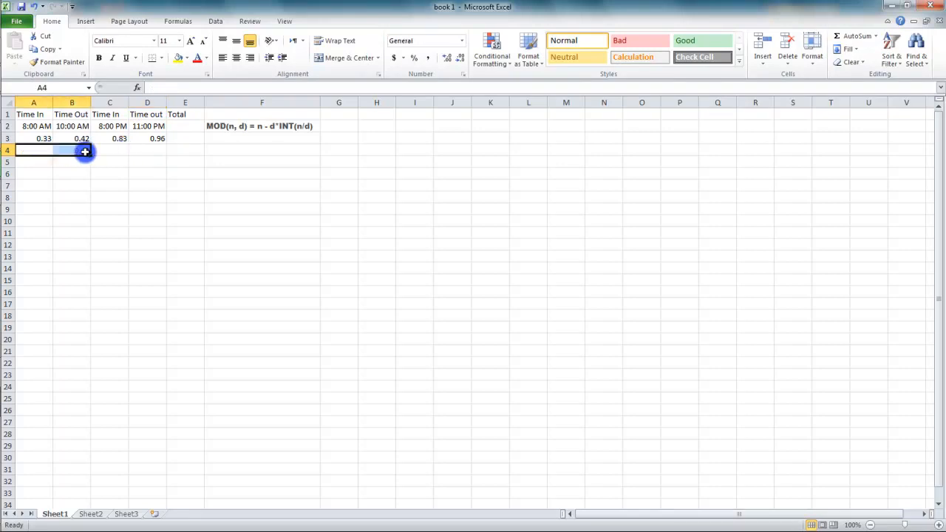
click(39, 149)
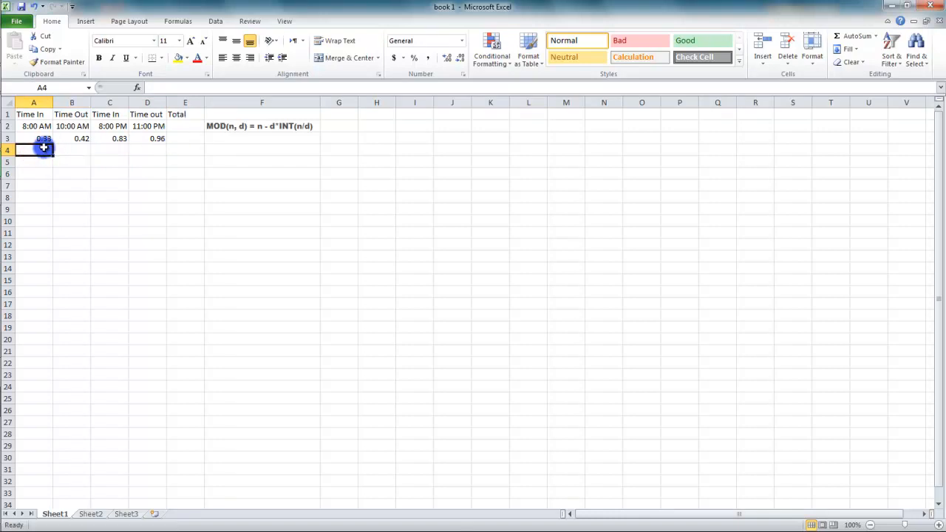
Step: Subtract the decimal Time In from the decimal Time Out in B4 with the formula =B3-A3
click(76, 148)
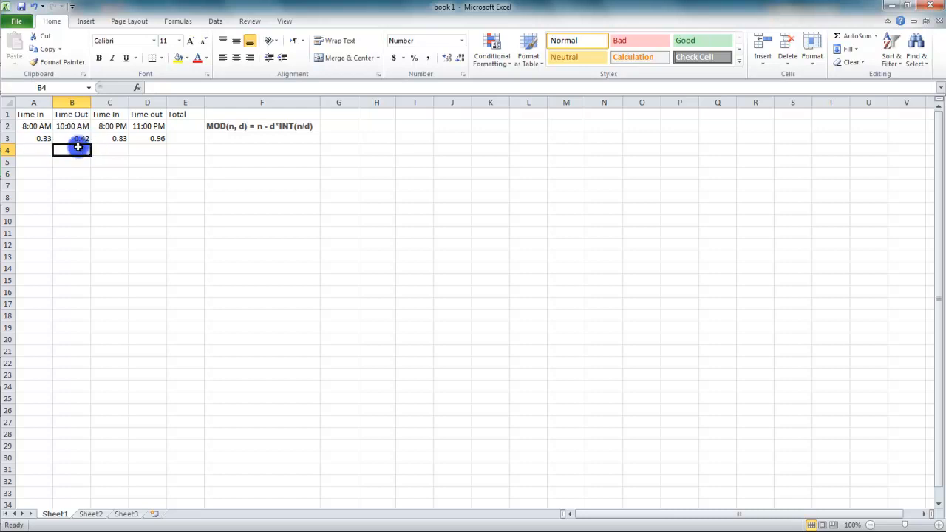
text(=)
click(83, 137)
text(-)
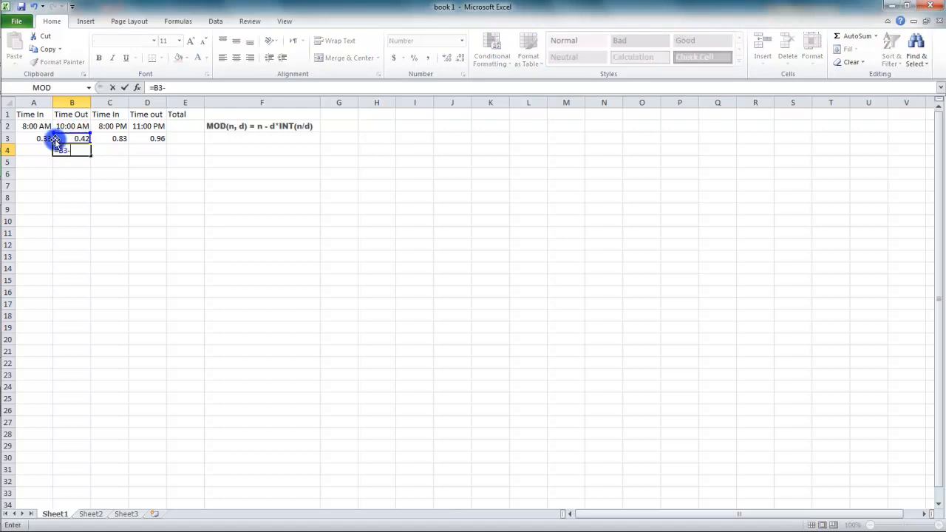
click(35, 141)
key(Return)
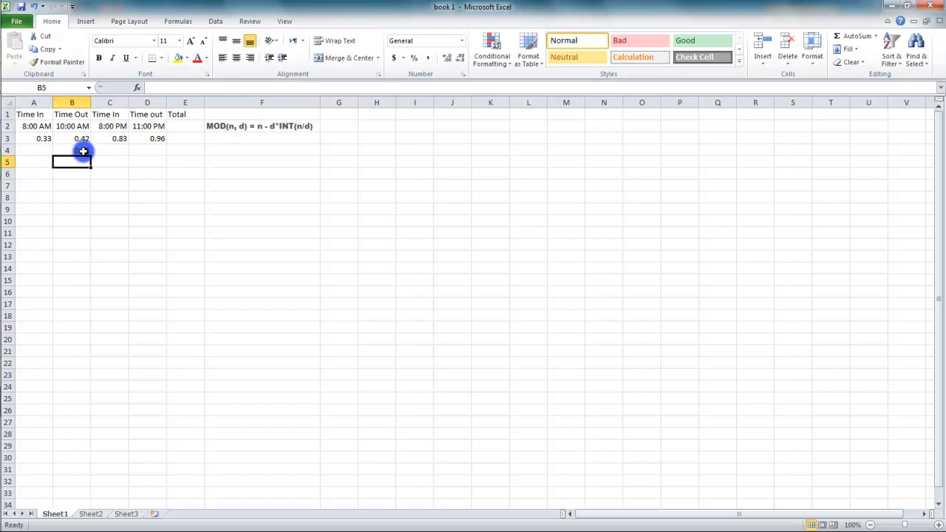
Step: Try the Time format on the difference in B4, and return the cell to the Number format
click(84, 152)
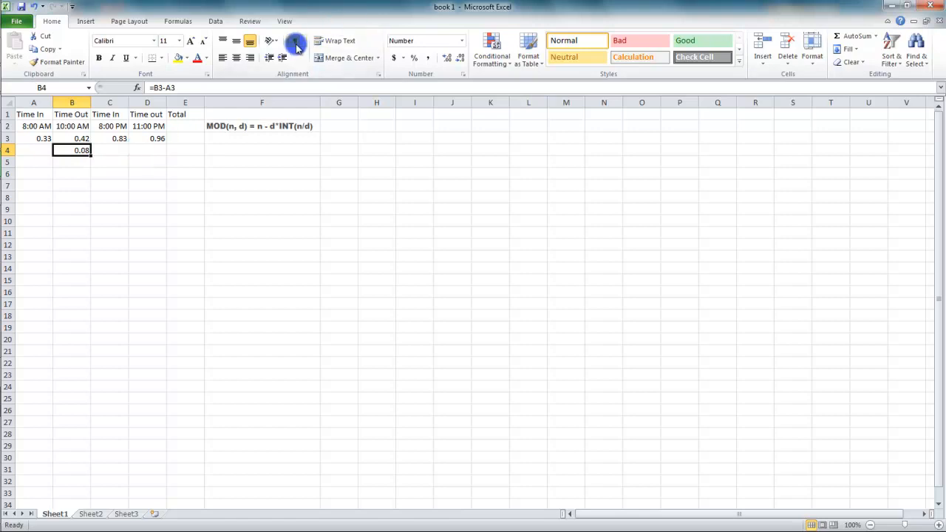
click(462, 41)
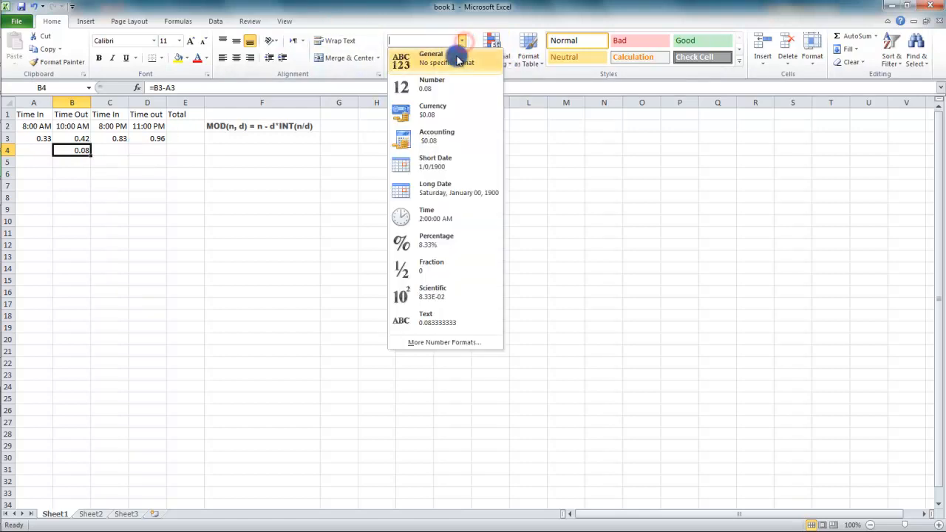
click(453, 213)
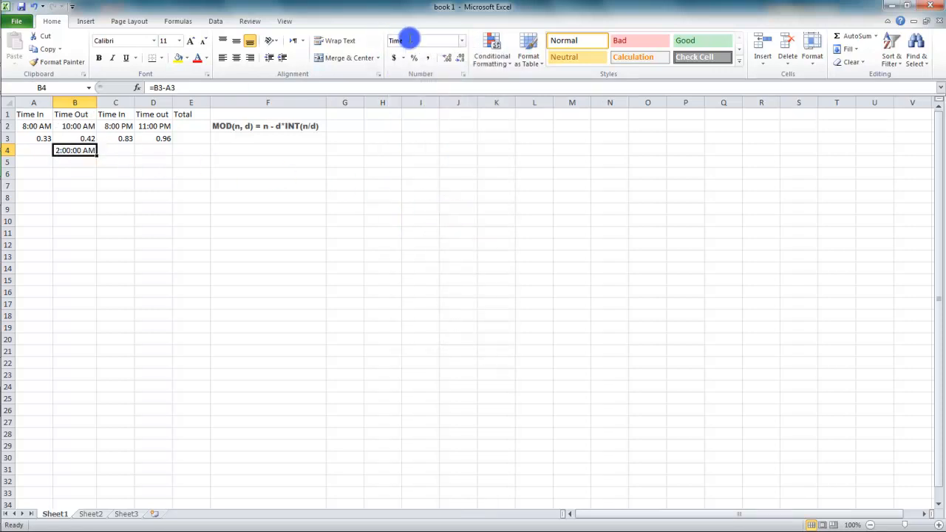
click(465, 41)
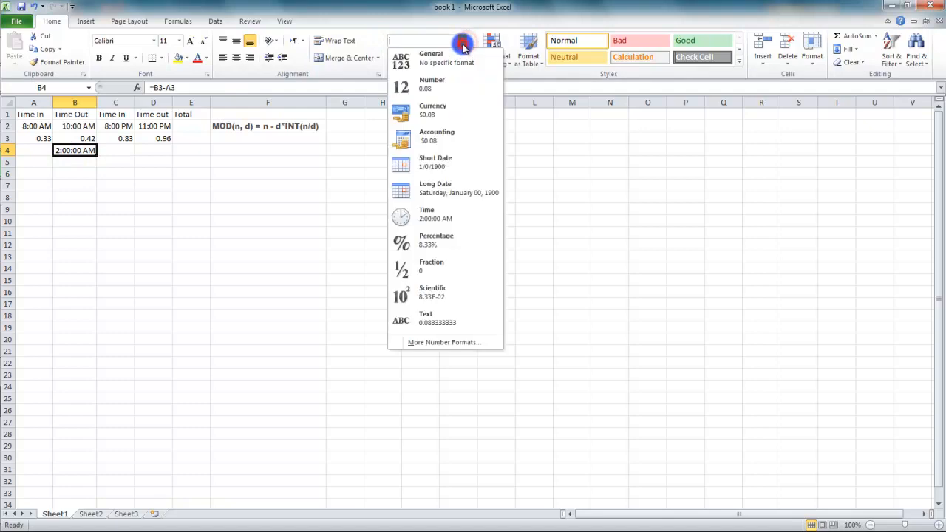
click(447, 88)
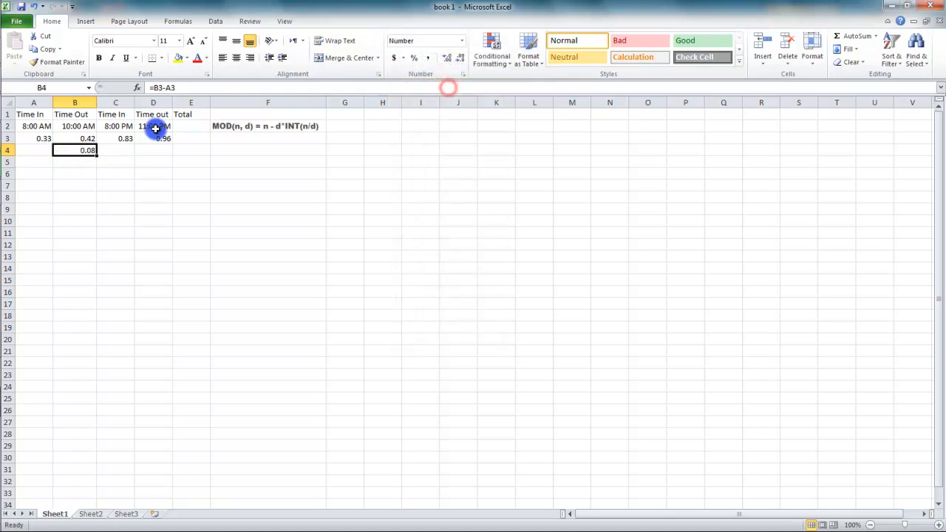
Step: Convert the difference in B4 to hours by changing its formula to =(B3-A3)*24
double_click(89, 151)
text(*)
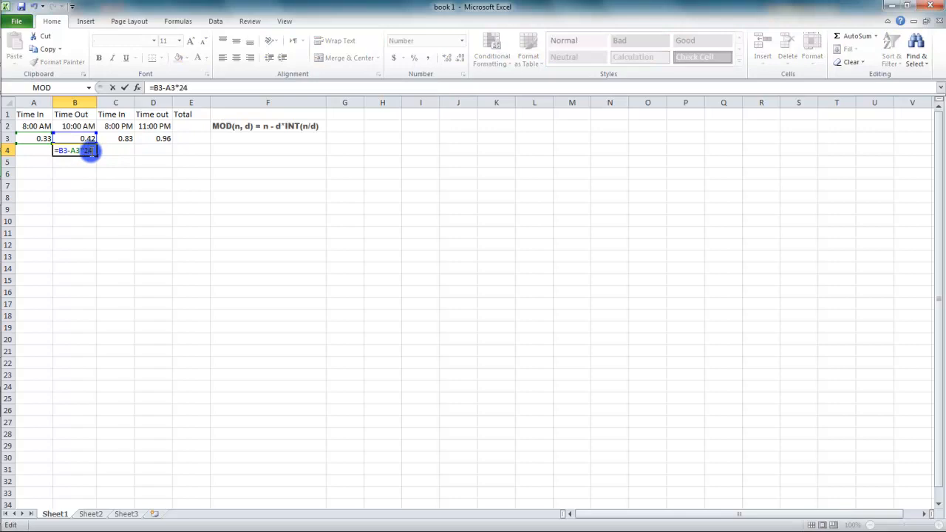
text(24)
key(Return)
double_click(89, 150)
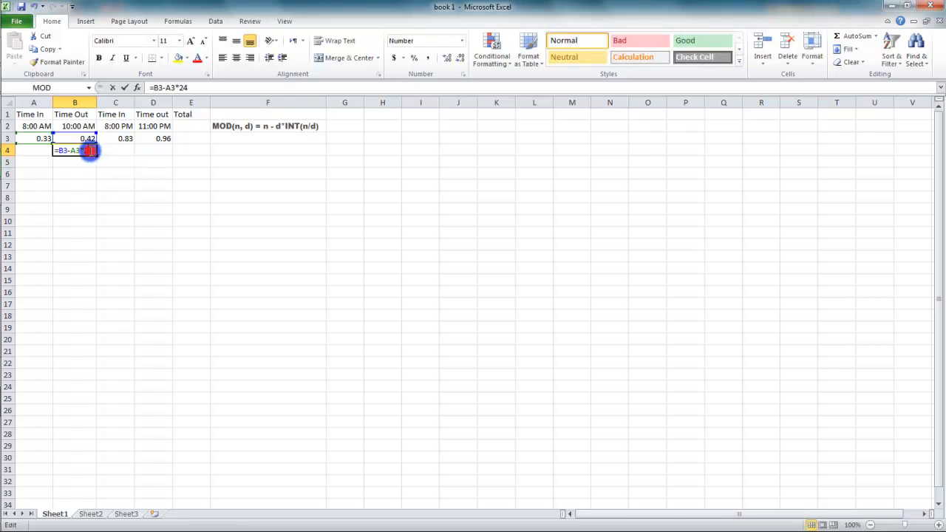
click(79, 150)
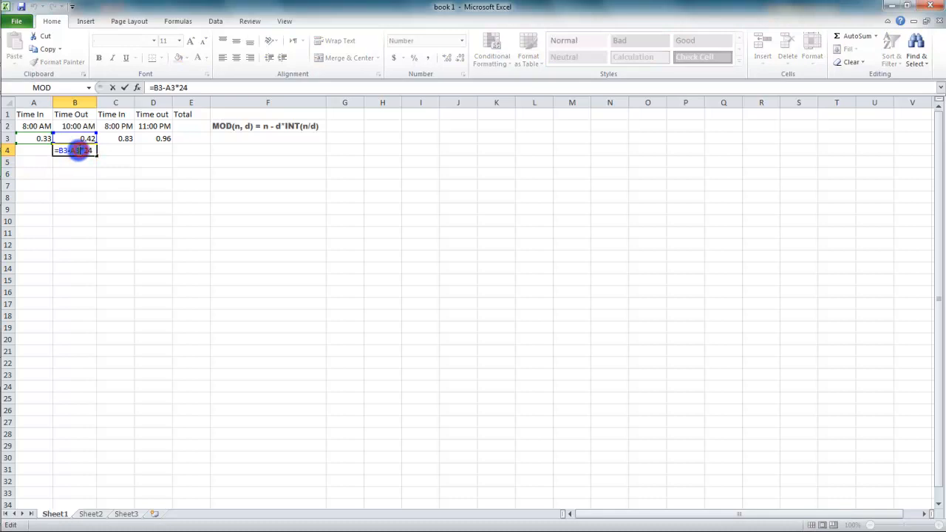
text())
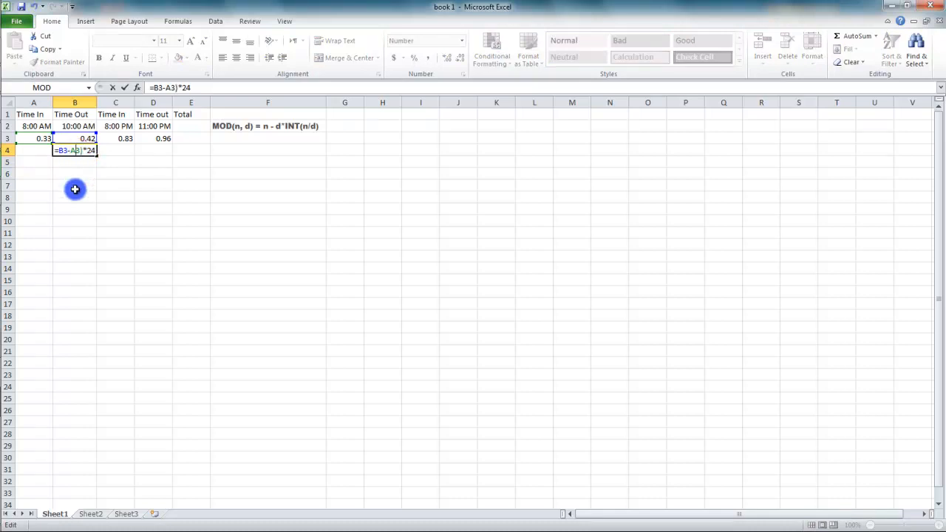
key(Return)
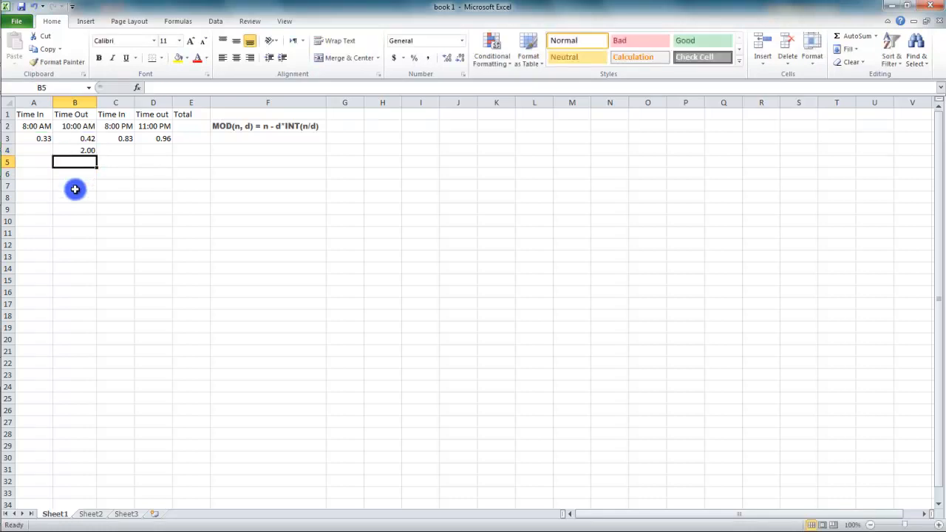
Step: Copy the hours formula from B4 to D4 for the second Time In and Time out pair
click(88, 150)
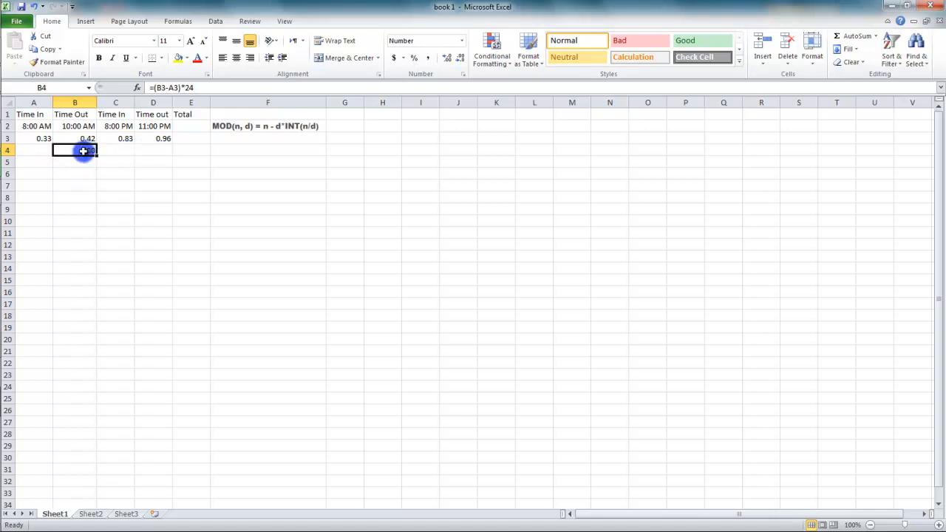
key(ctrl+c)
click(154, 151)
key(ctrl+v)
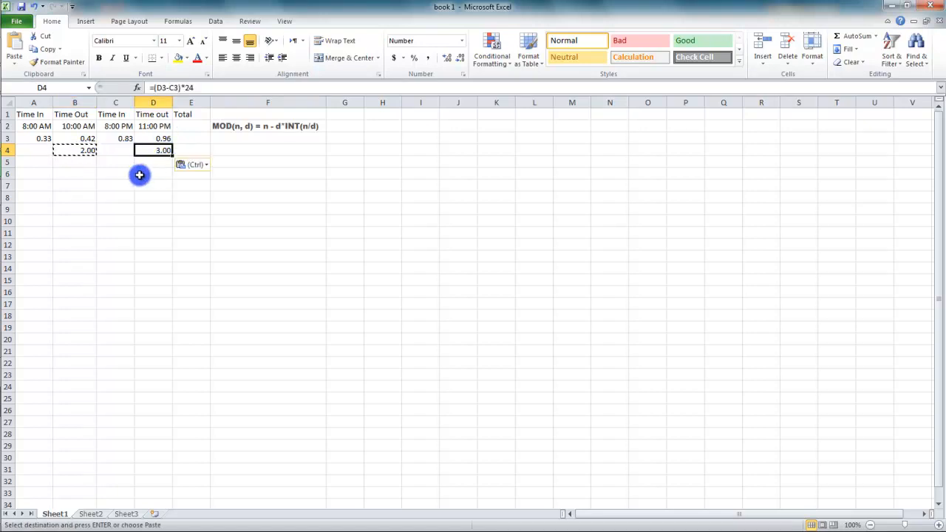
Step: Change the second Time out in D2 to 12 am so that the shift ends at midnight
key(Escape)
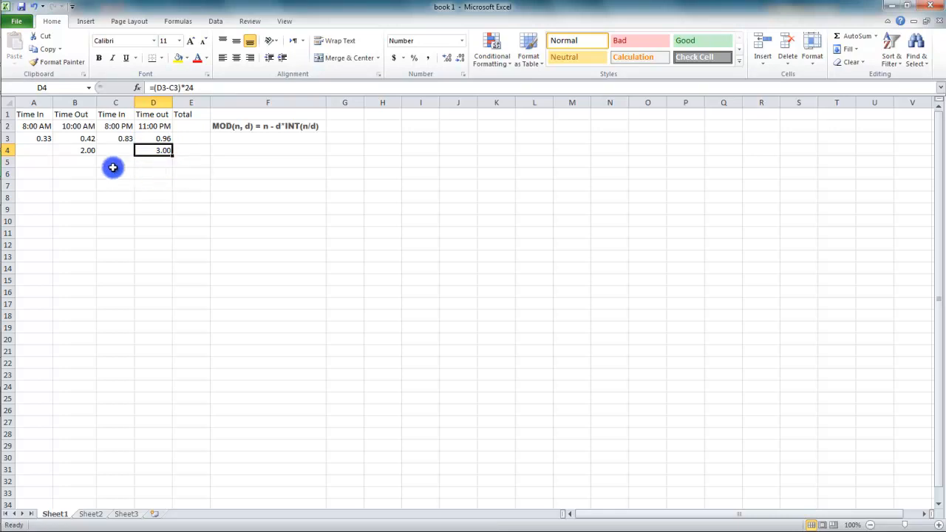
click(146, 127)
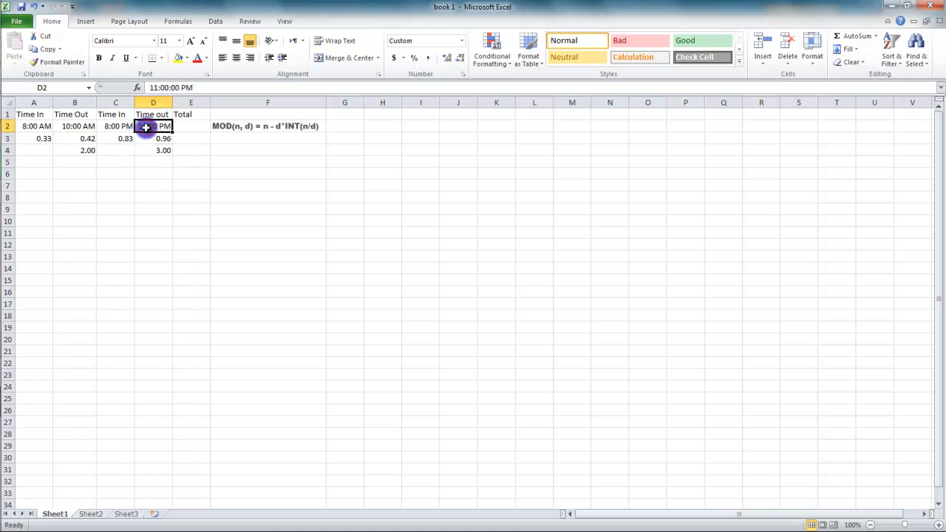
text(12 am)
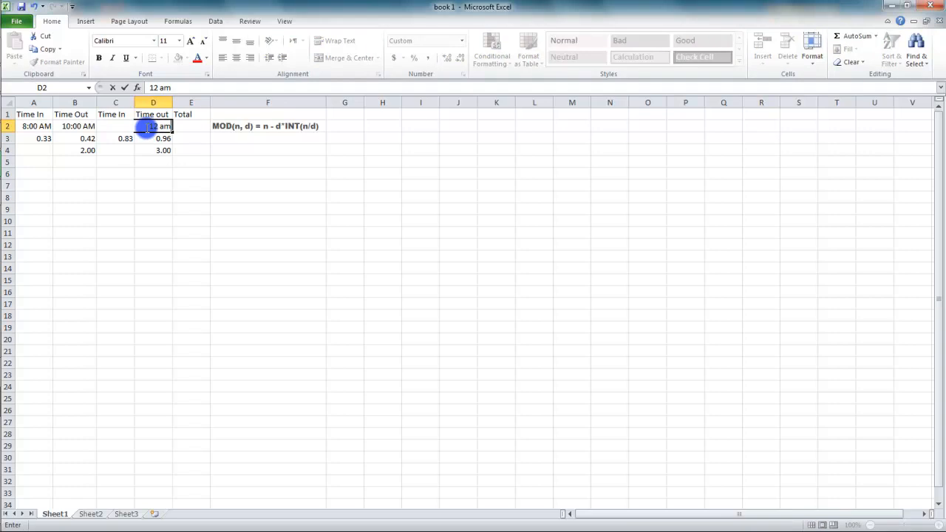
key(Return)
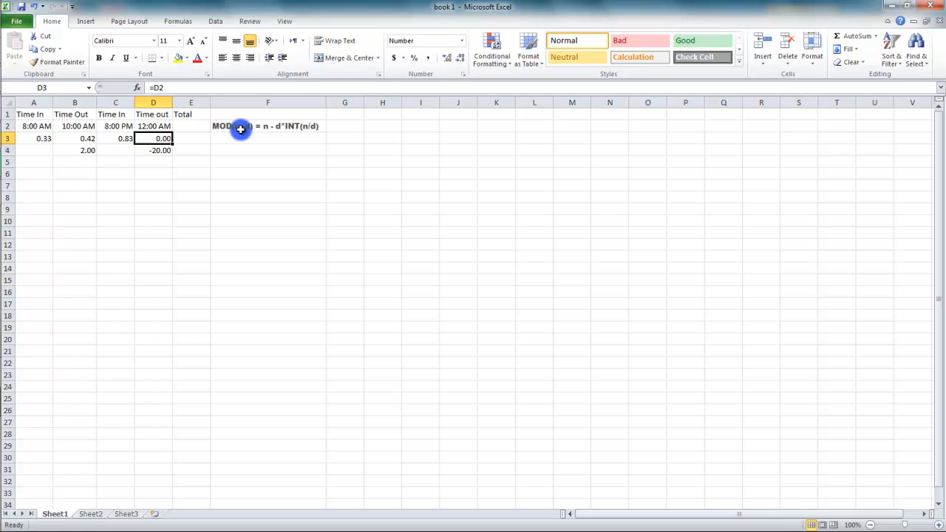
Step: Wrap the time difference in D4 in the MOD function so the formula reads =MOD((D3-C3),1)*24
click(158, 151)
double_click(158, 150)
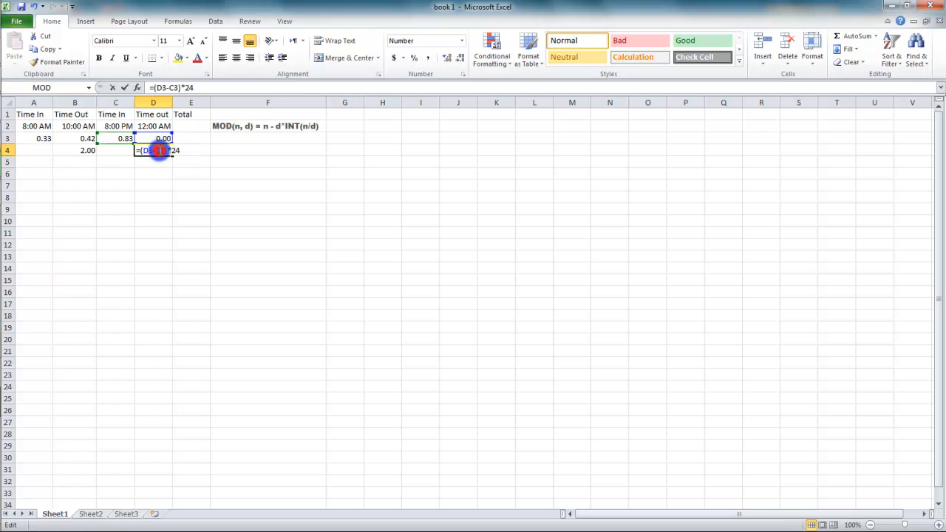
click(152, 87)
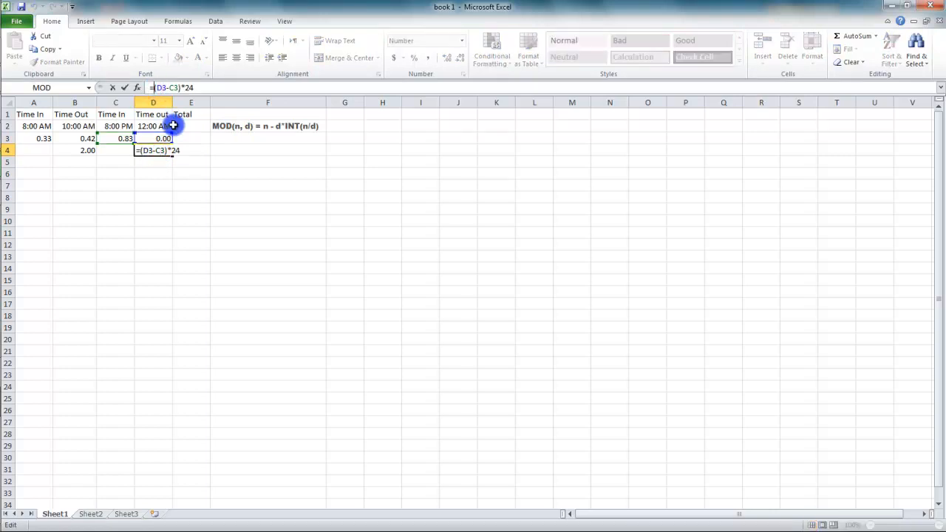
text(MOD)
key(Right)
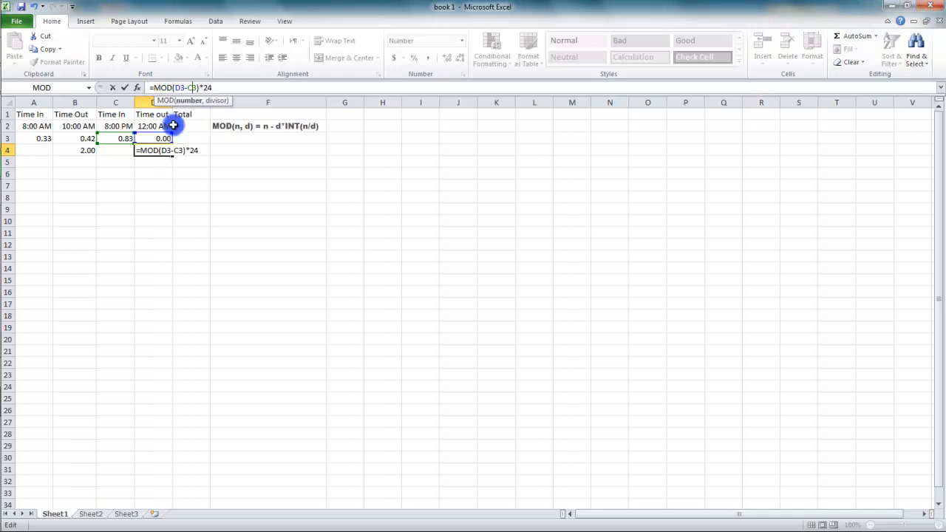
key(Right)
key(Right)
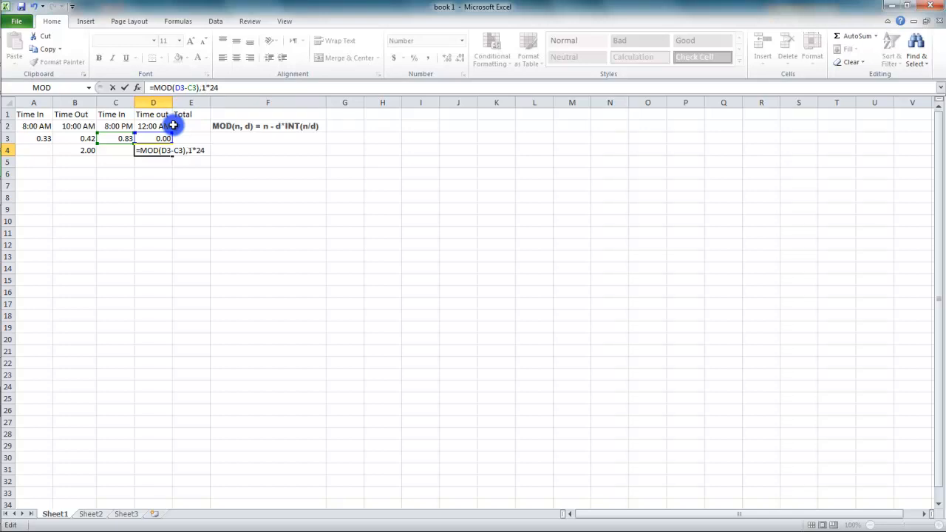
text())
key(Left)
key(Left)
key(Left)
key(Left)
key(Left)
key(Left)
key(Left)
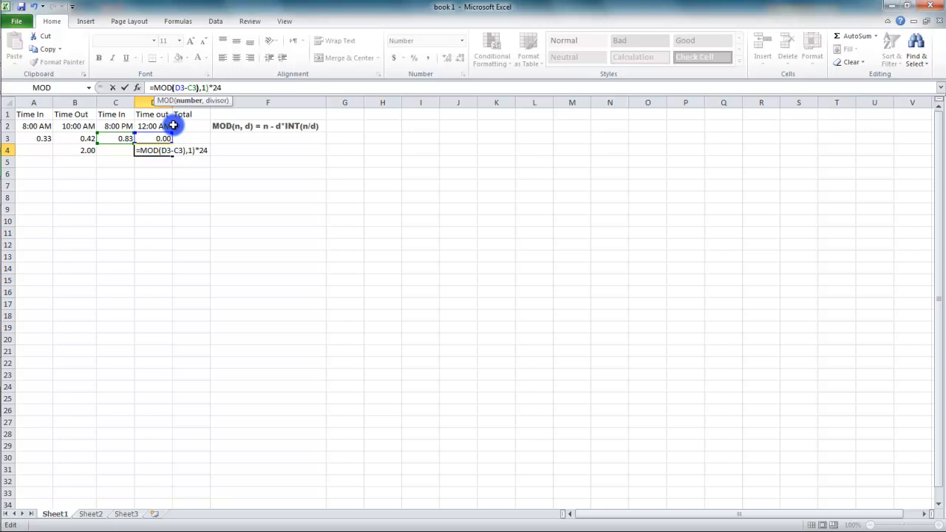
key(Left)
key(Return)
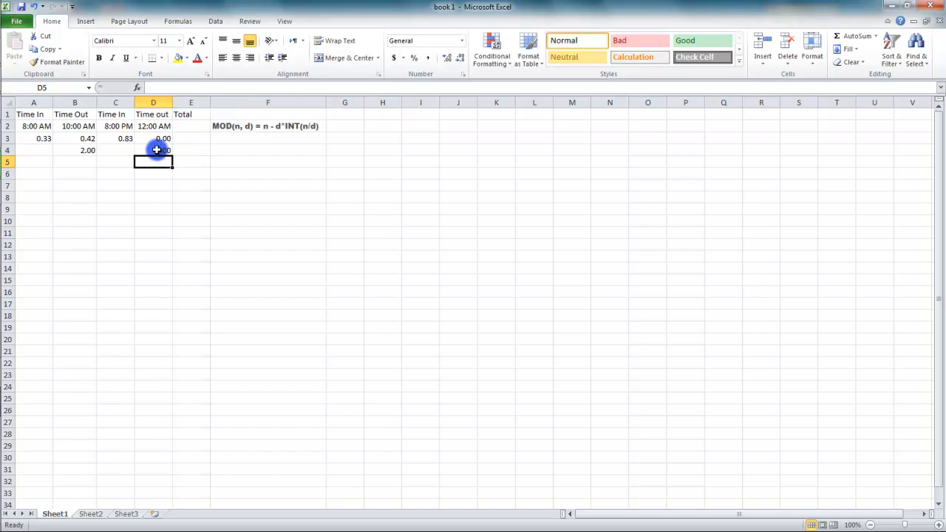
click(156, 150)
double_click(156, 150)
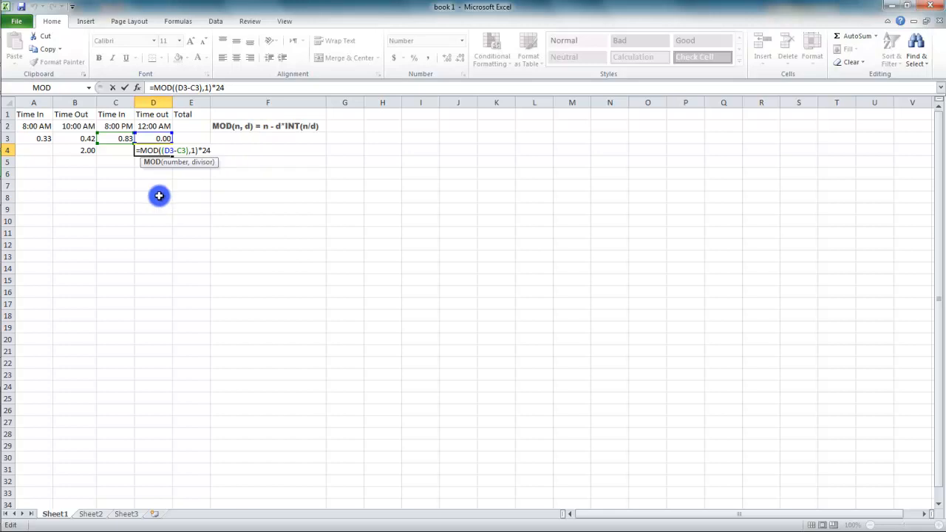
key(Return)
click(162, 149)
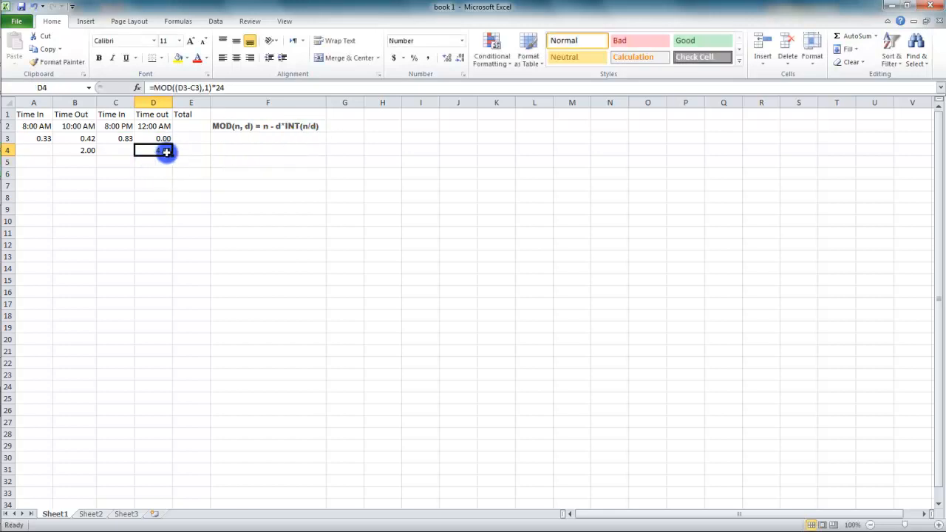
Step: Add the hours of both shifts in the Total cell E2 with the formula =B4+D4
click(194, 127)
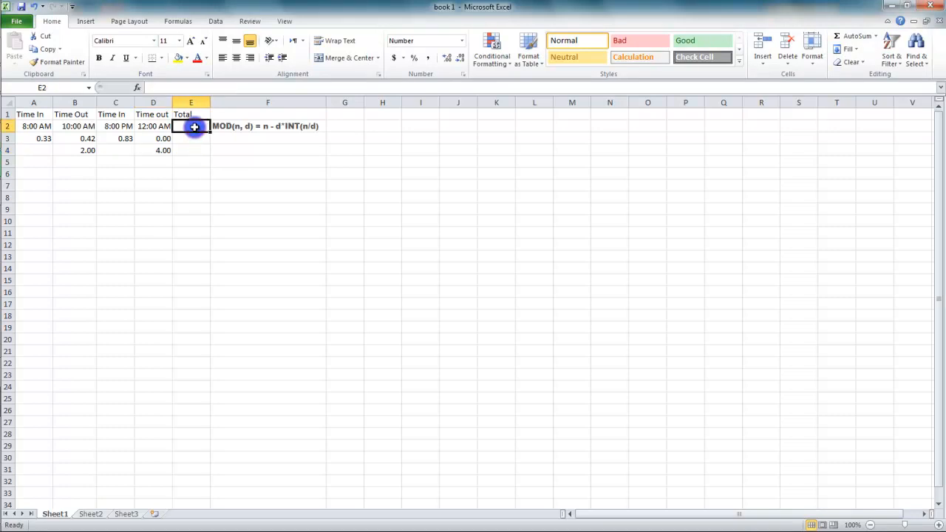
text(=)
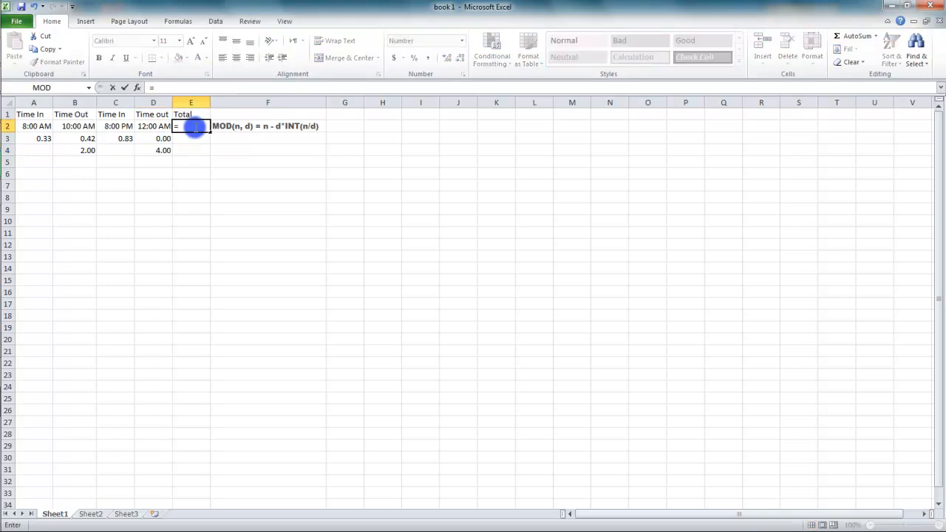
click(92, 152)
text(+)
click(163, 151)
text())
key(Return)
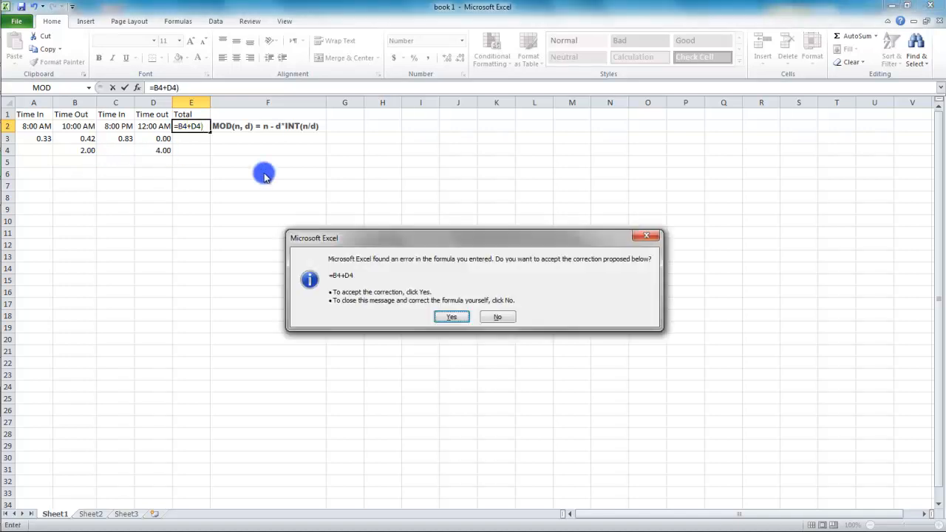
click(458, 318)
click(193, 126)
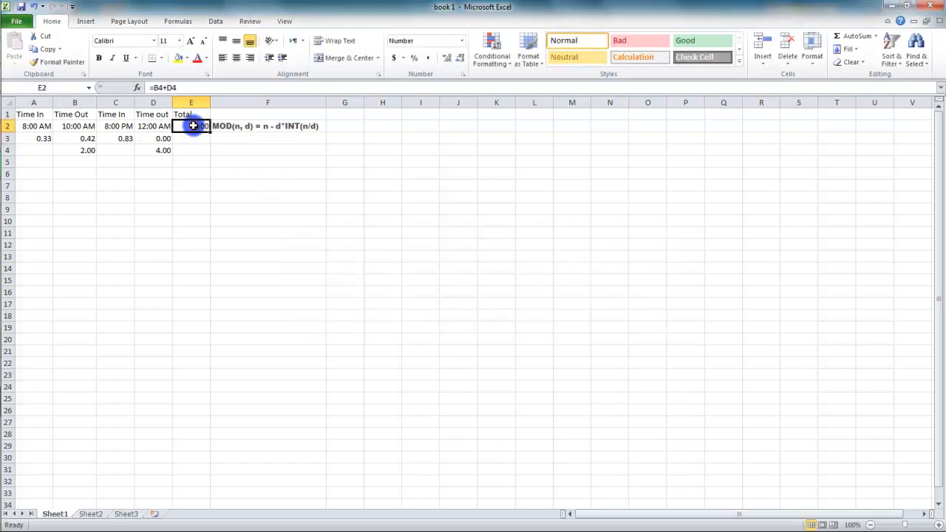